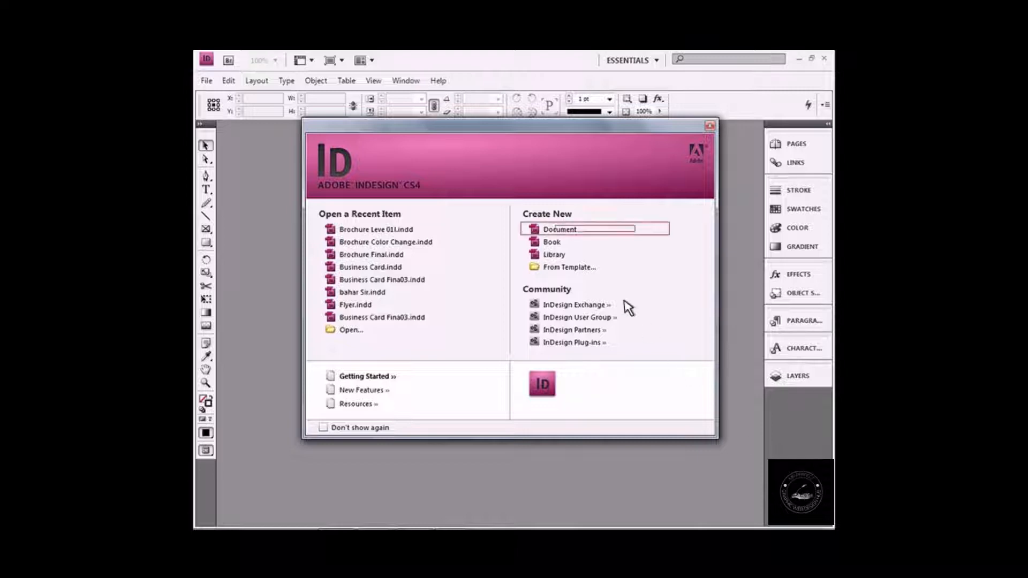
Step: Start a new two-page Letter document with facing pages turned off and landscape orientation
click(535, 228)
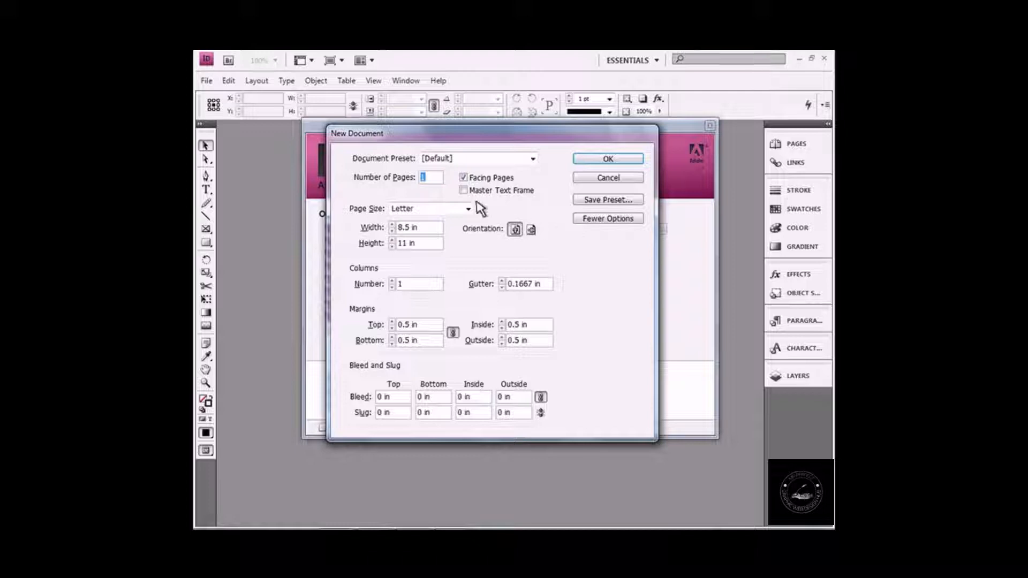
text(2)
click(463, 179)
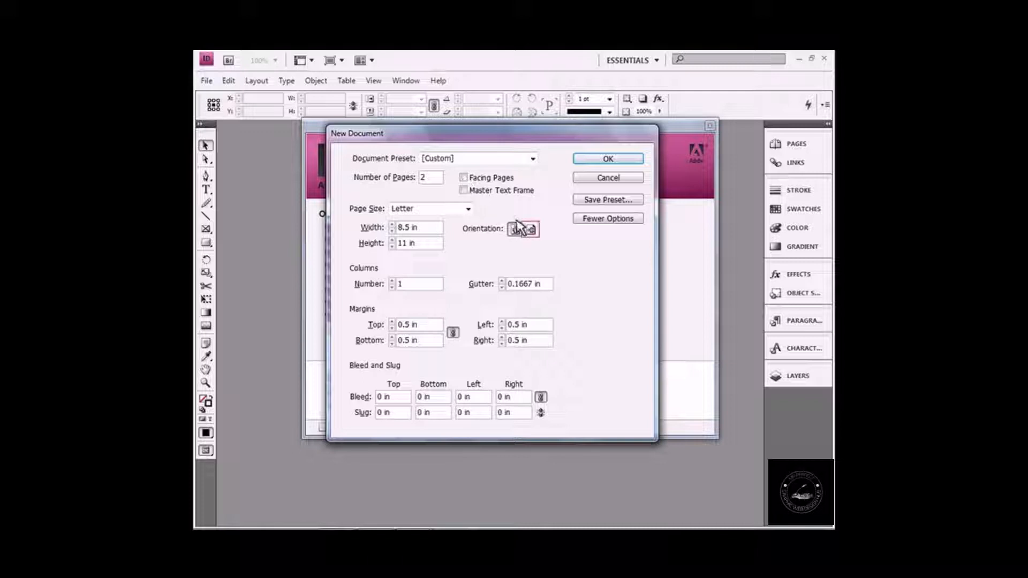
click(531, 230)
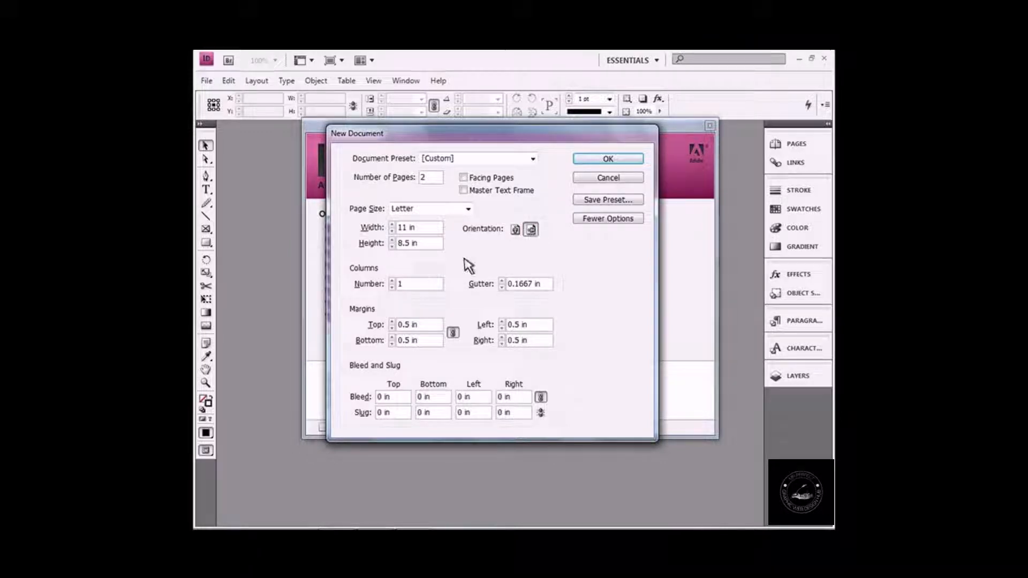
Step: Set the new document to 3 columns with a 0.125 in gutter, 0.25 in margins and 0.125 in bleed on all sides
double_click(398, 285)
text(3)
double_click(511, 287)
text(0.125 in)
double_click(423, 325)
text(0.25 in)
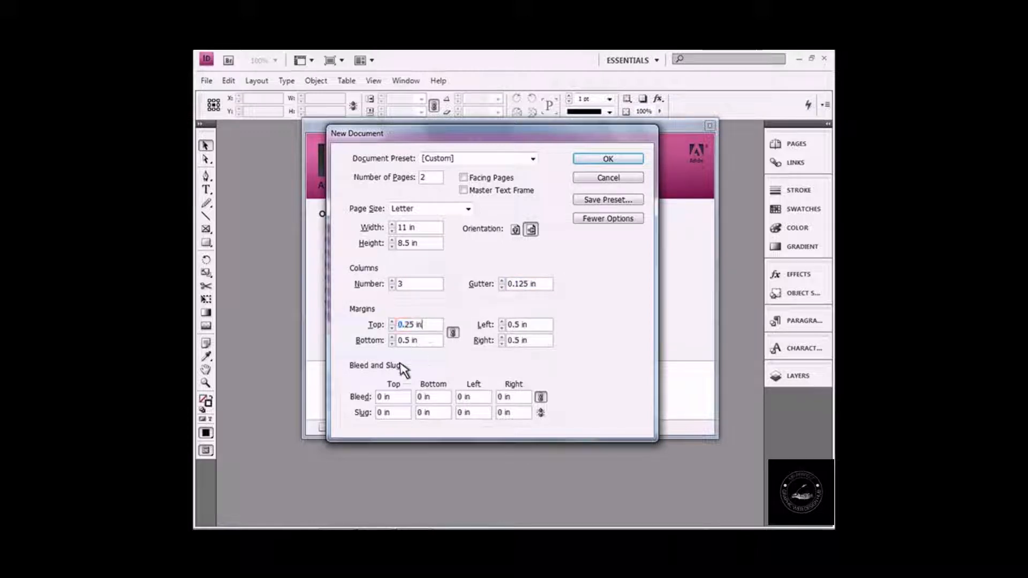
double_click(387, 397)
text(0.125 in)
key(Tab)
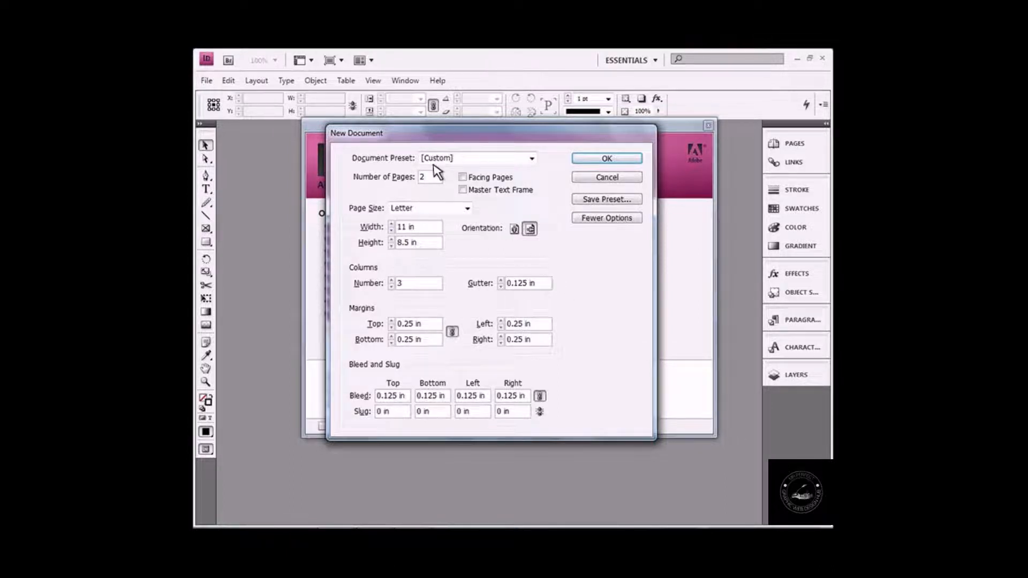
Step: Save the document settings as the preset "Brochure Document Size" and create the document
click(608, 201)
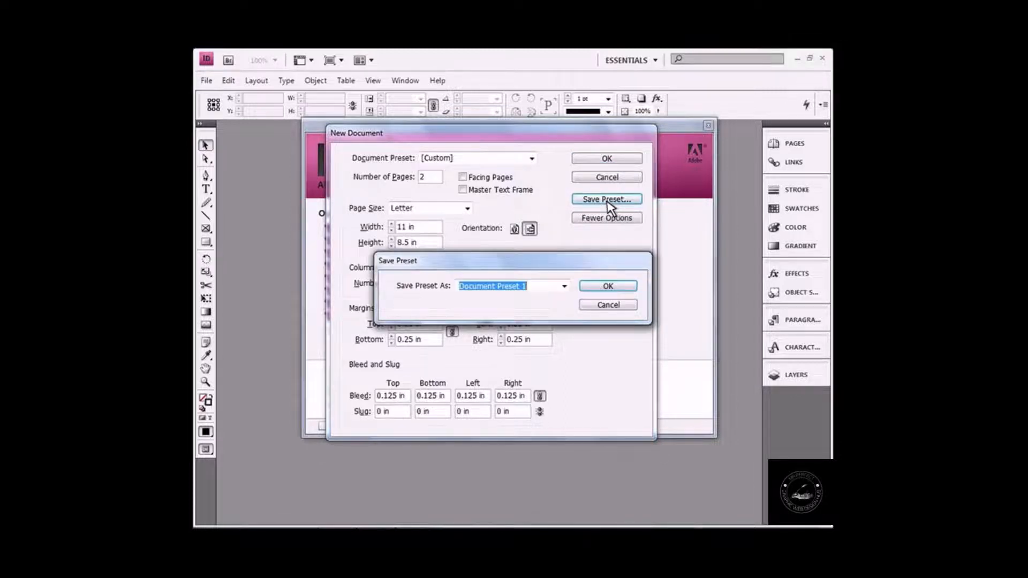
text(Brochure Document Size)
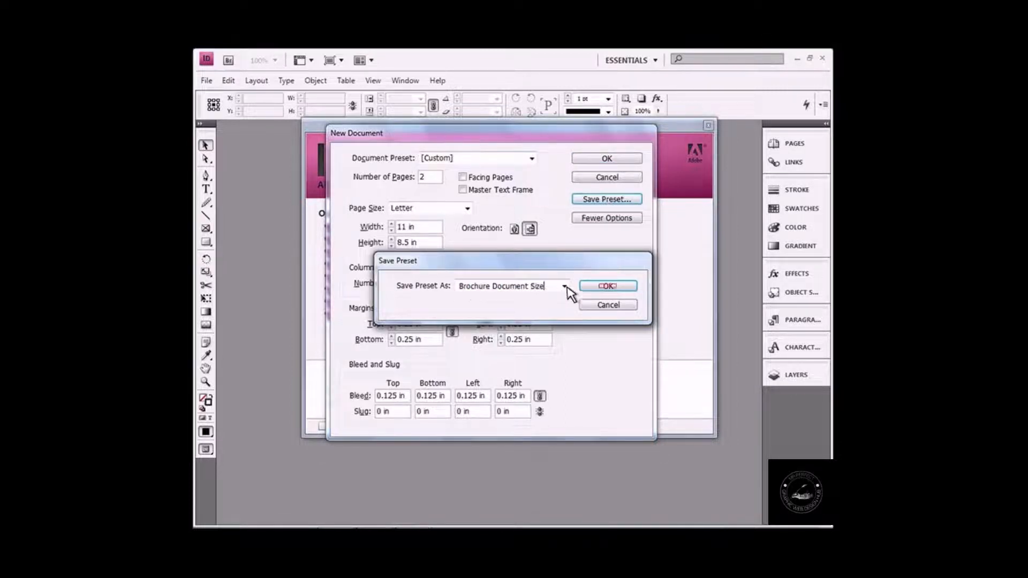
click(610, 289)
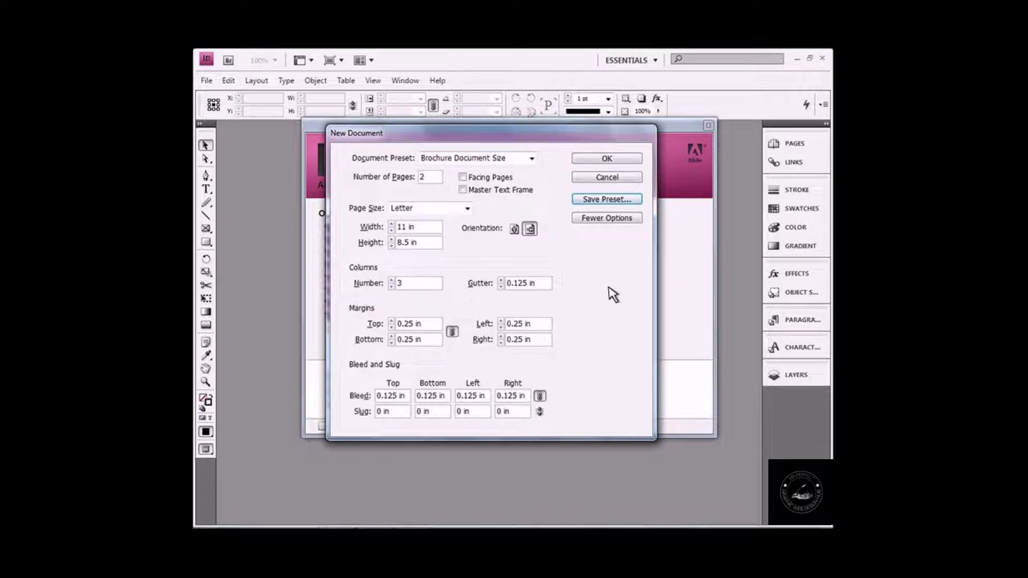
click(609, 160)
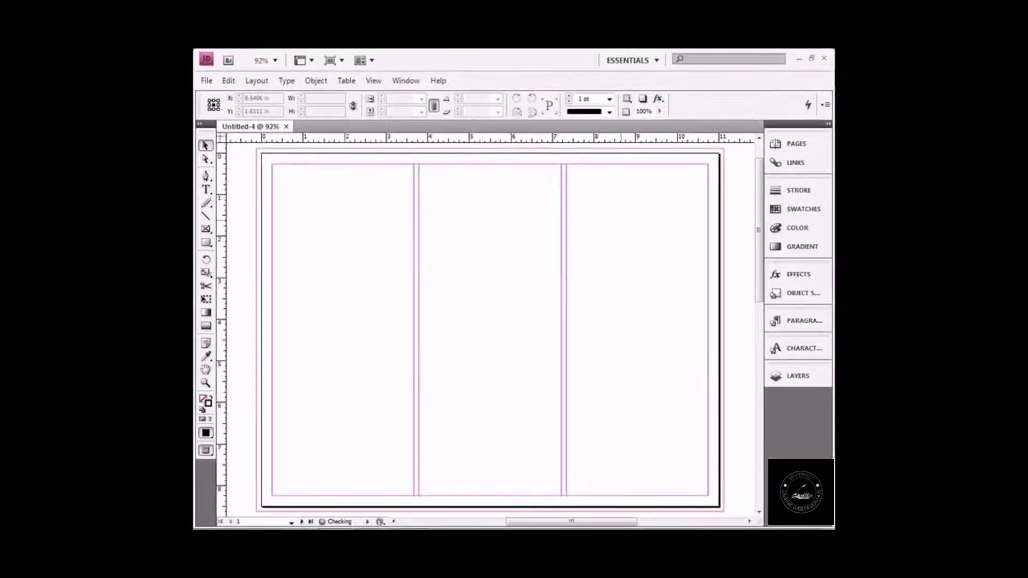
Step: Save the document as "Brochure - Raigad Fort" in the Indesign Files folder
click(207, 80)
click(294, 189)
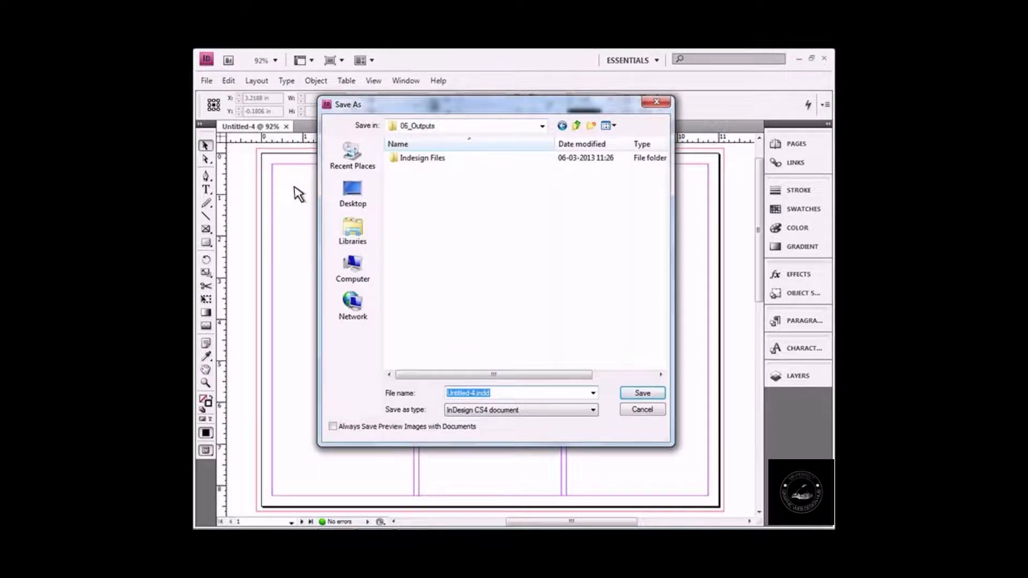
double_click(534, 158)
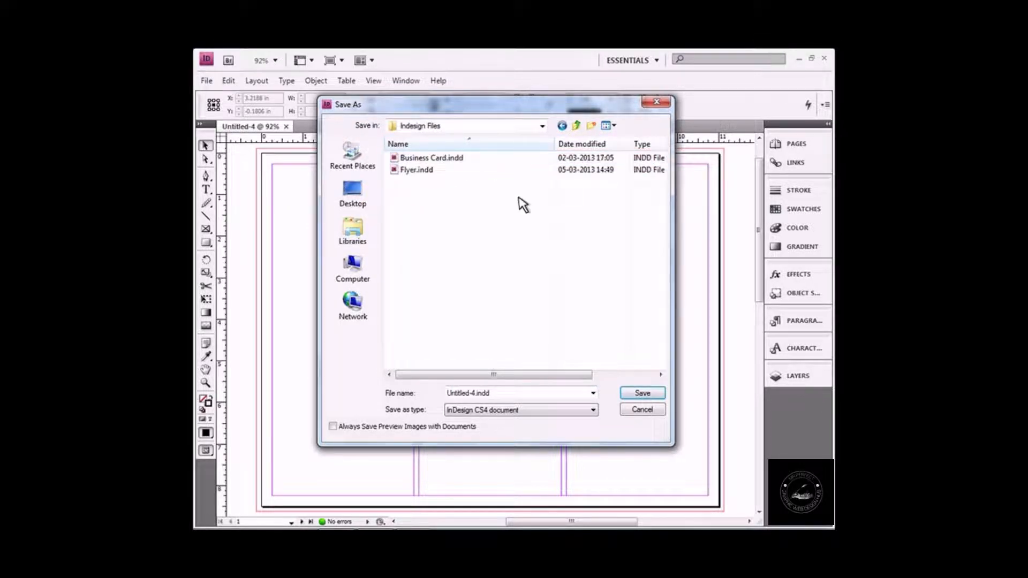
drag(447, 395, 516, 396)
text(Brochure - Raigad Fort)
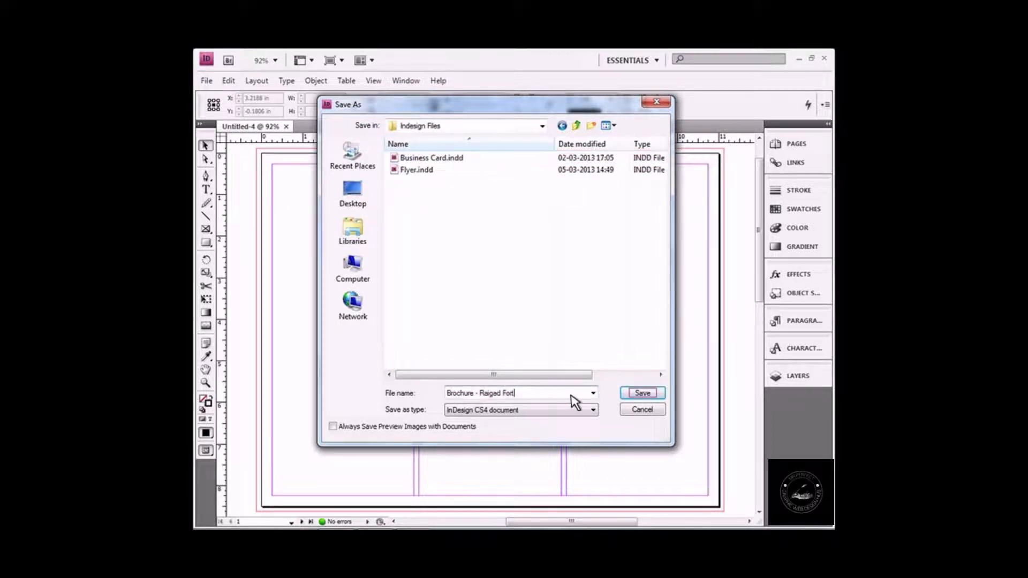
click(643, 395)
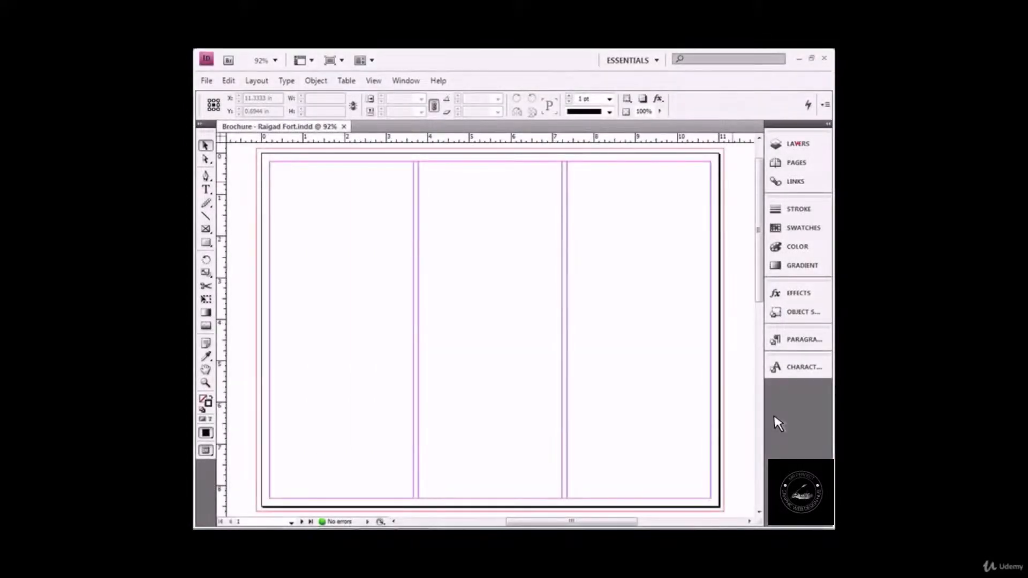
Step: Add a new layer above the BG layer and name it "Front Page_Logo"
click(798, 146)
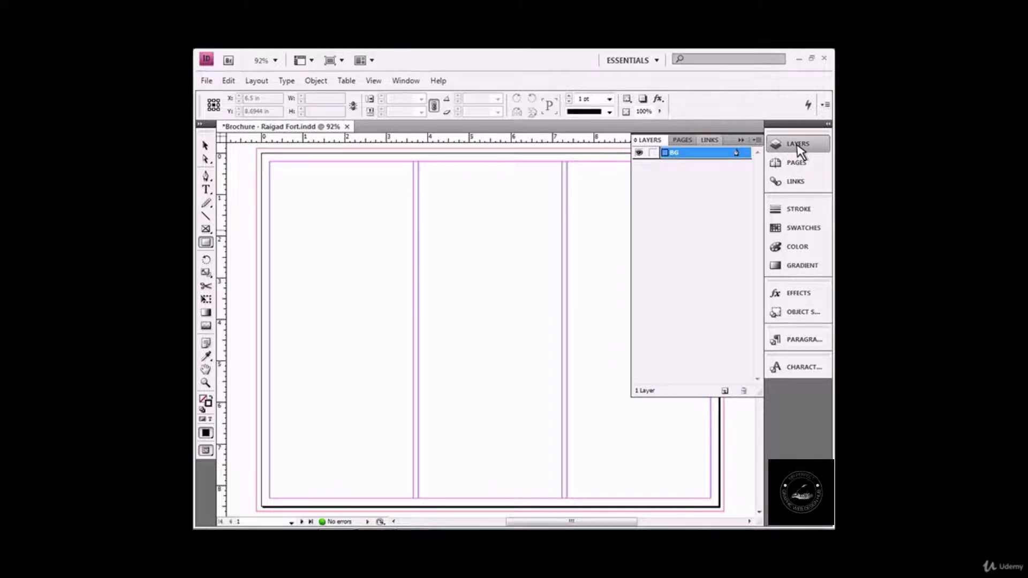
click(725, 392)
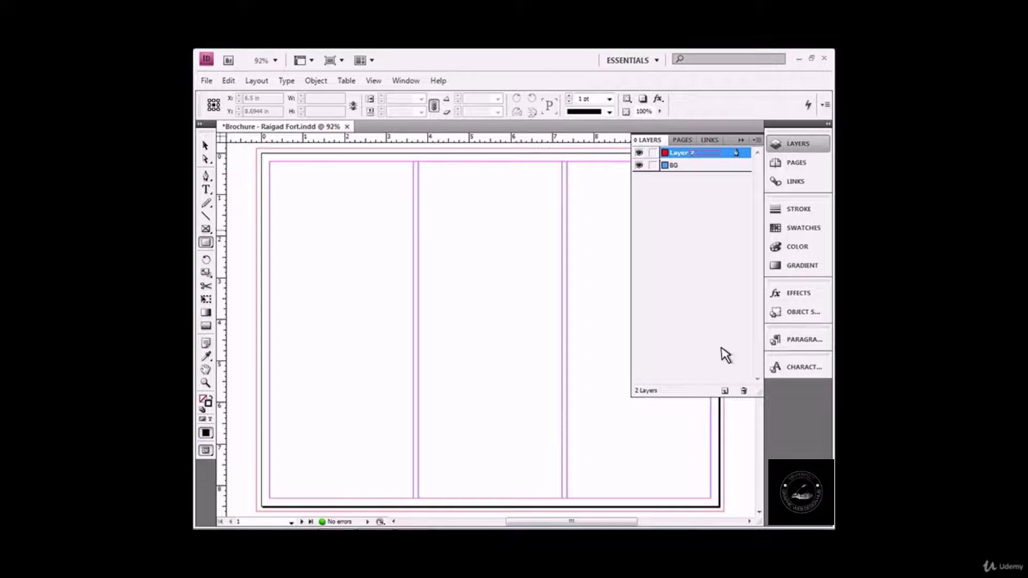
double_click(707, 153)
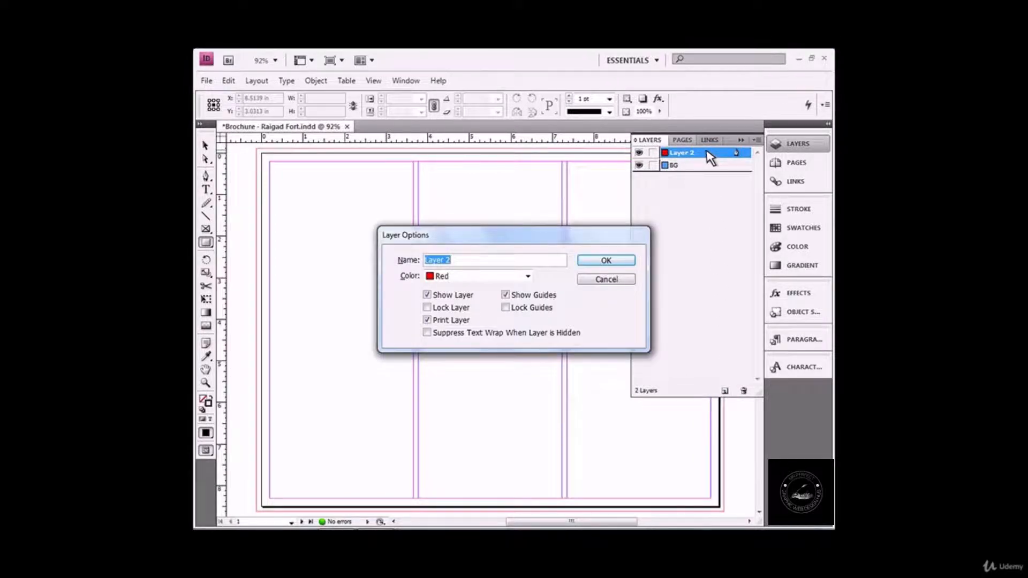
text(Front Page_Logo)
click(606, 261)
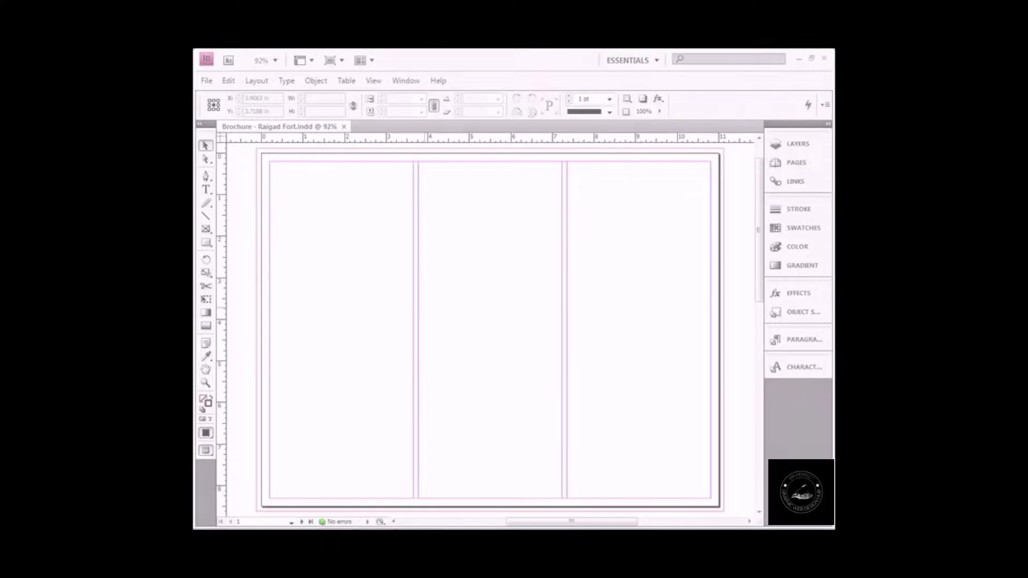
Step: Create a text frame about 2.88 by 1.08 in near the top of the third column, containing "Raigad" and "Fort" on separate lines
click(206, 191)
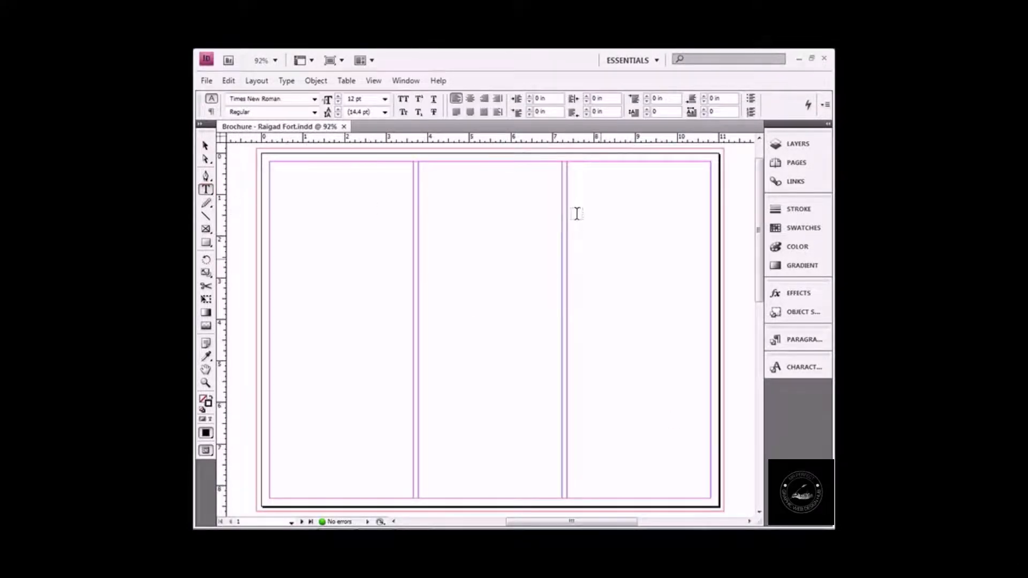
drag(580, 213, 700, 256)
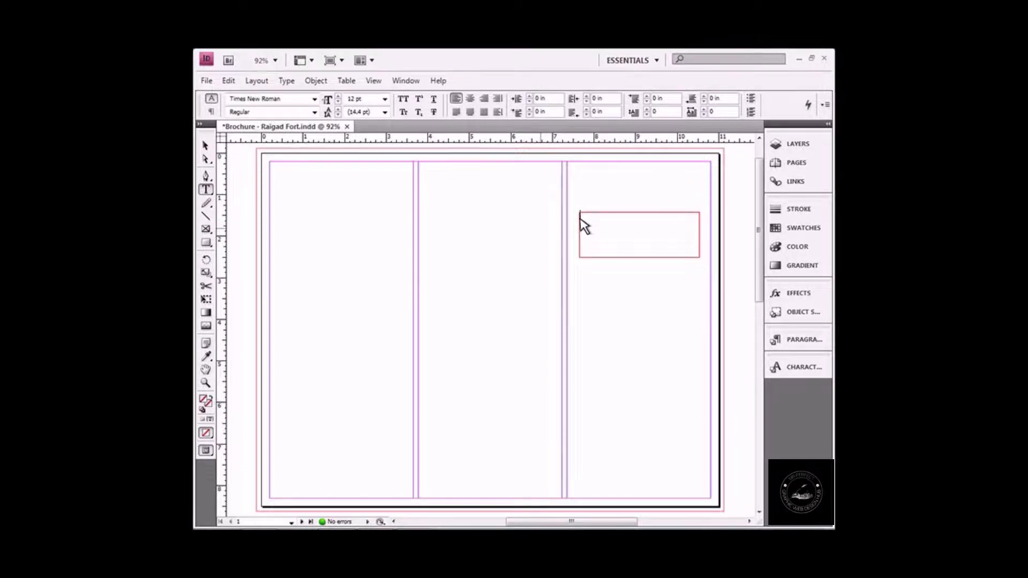
text(Raigad)
key(Return)
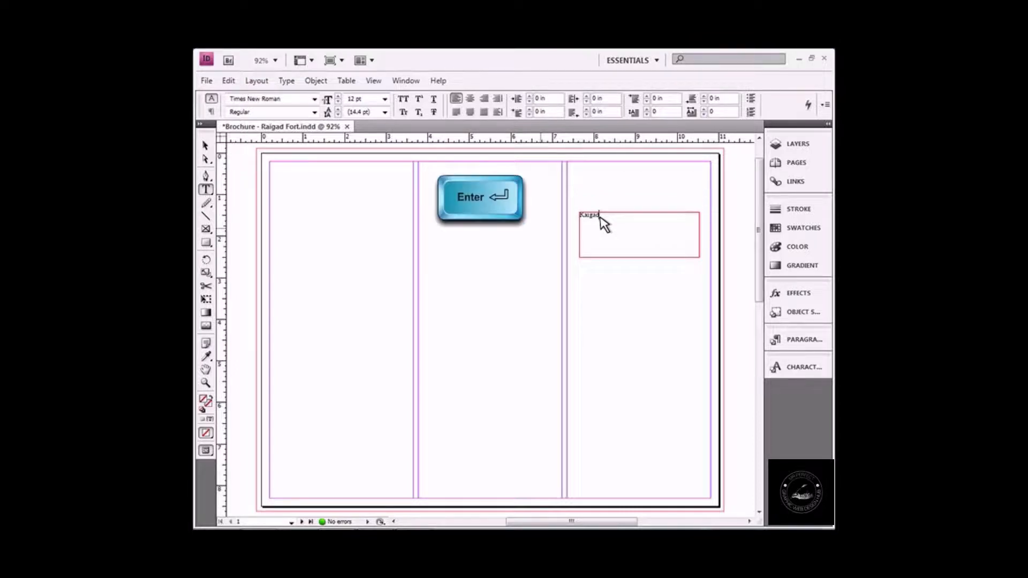
text(Fort)
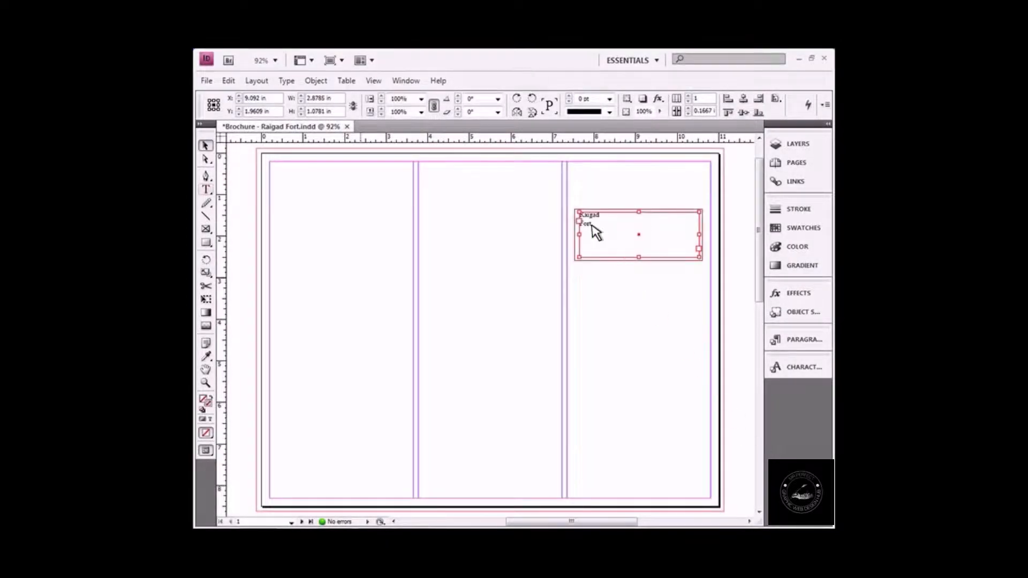
Step: Format the two-line Raigad Fort title in Trajan Pro at 30 pt and center-align it
double_click(591, 226)
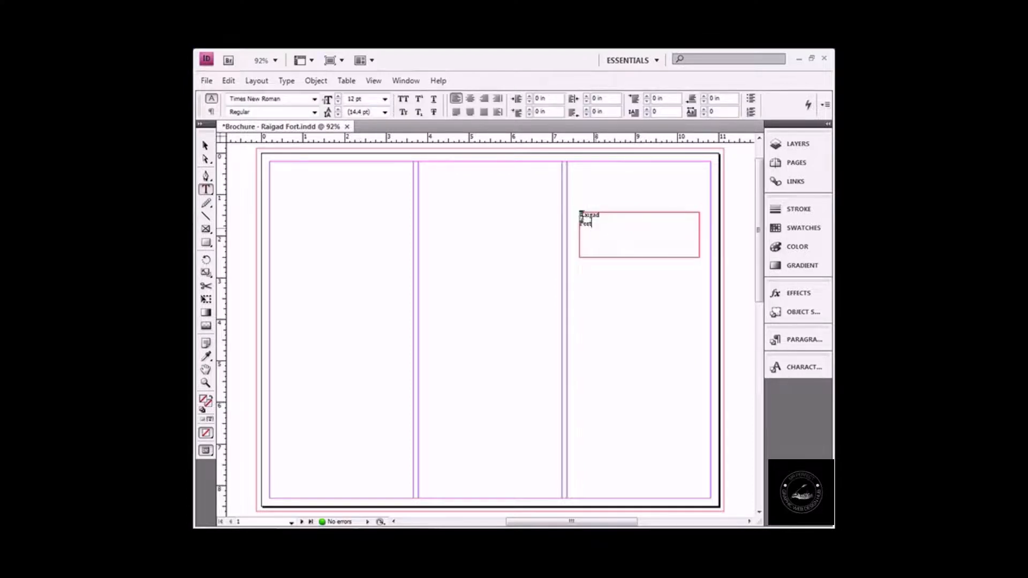
drag(581, 215, 596, 234)
click(315, 99)
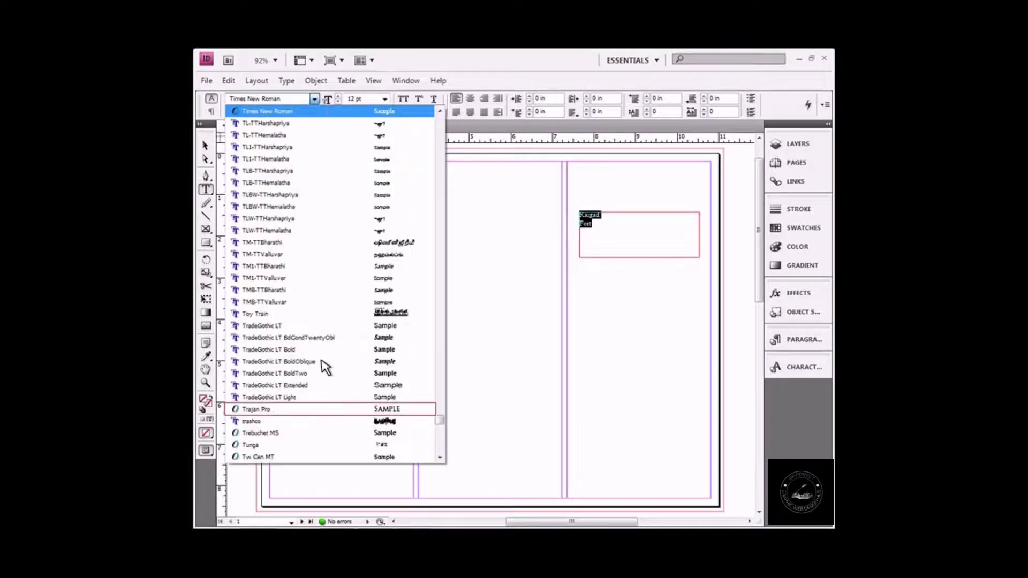
click(325, 411)
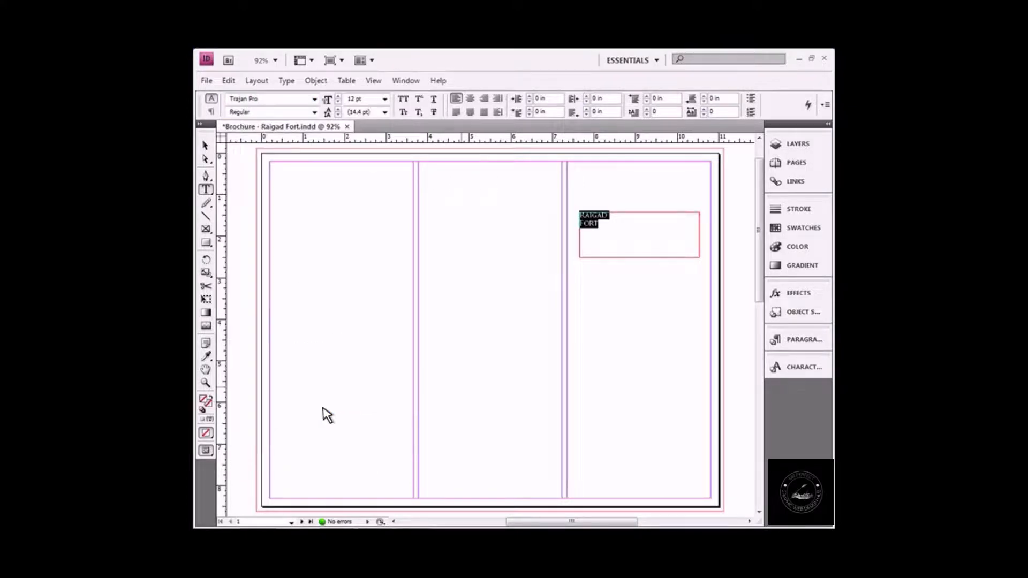
click(385, 100)
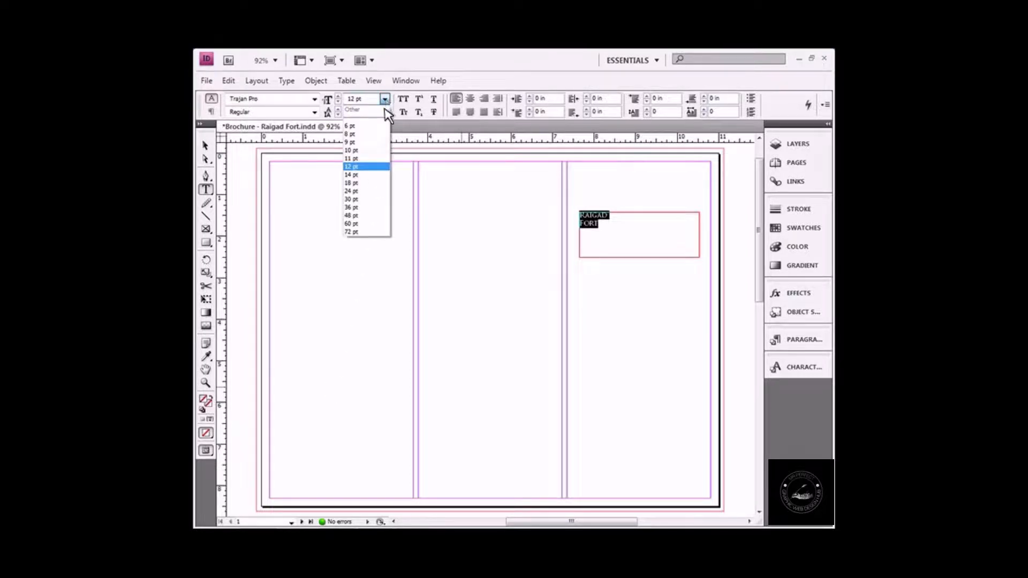
click(371, 199)
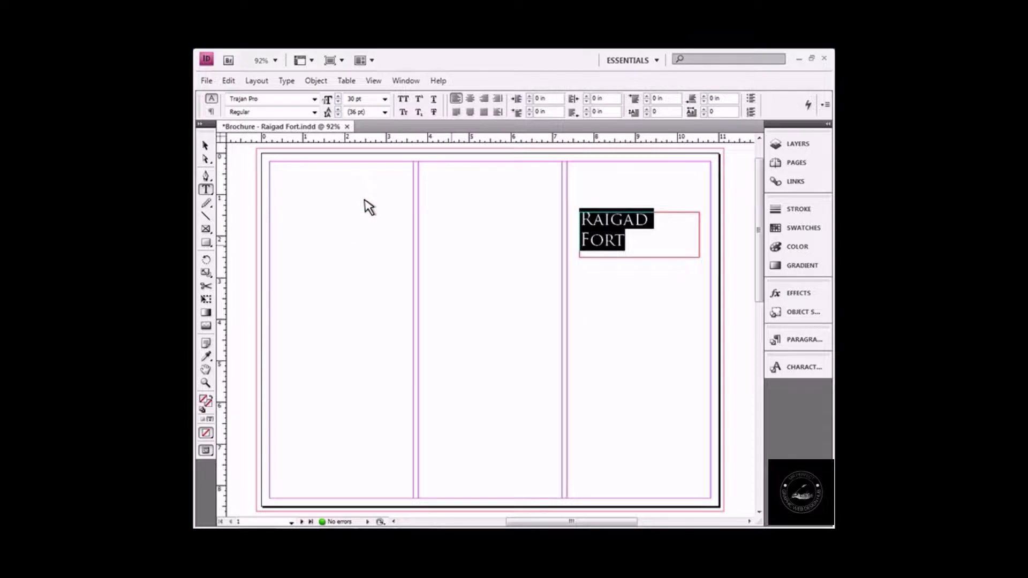
click(470, 99)
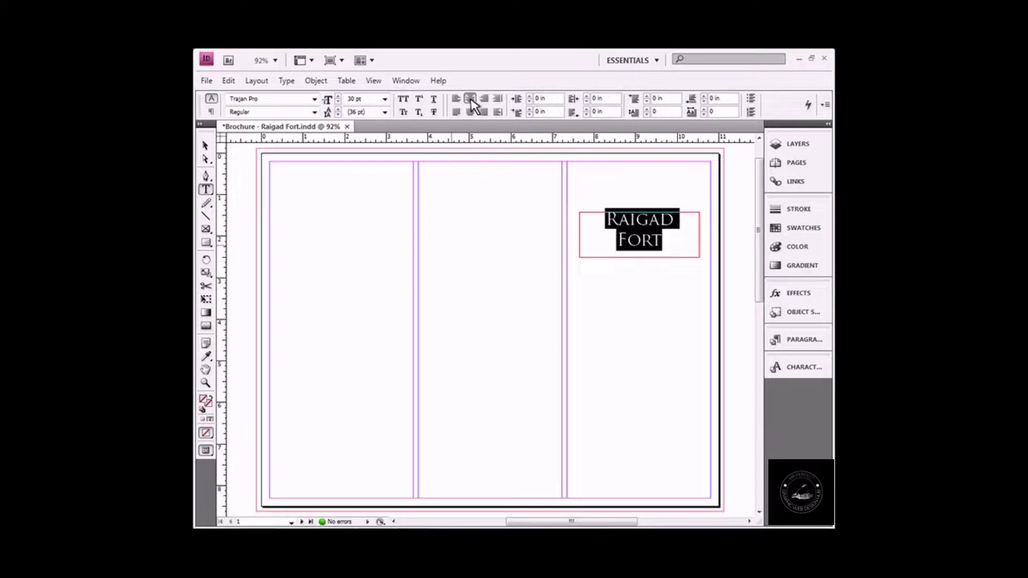
Step: Move the Raigad Fort title and the subtitle below it slightly upward together
click(206, 146)
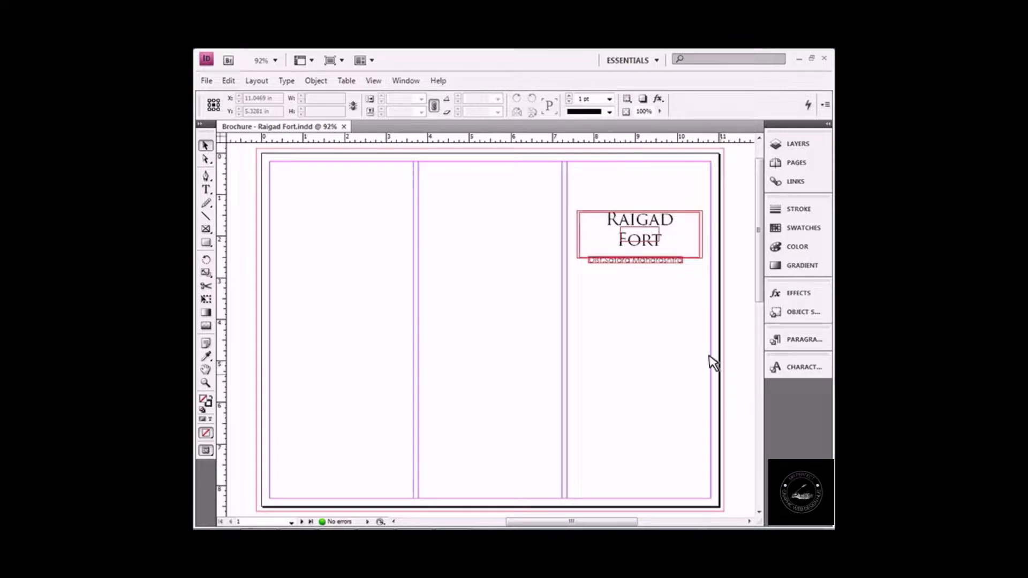
click(641, 239)
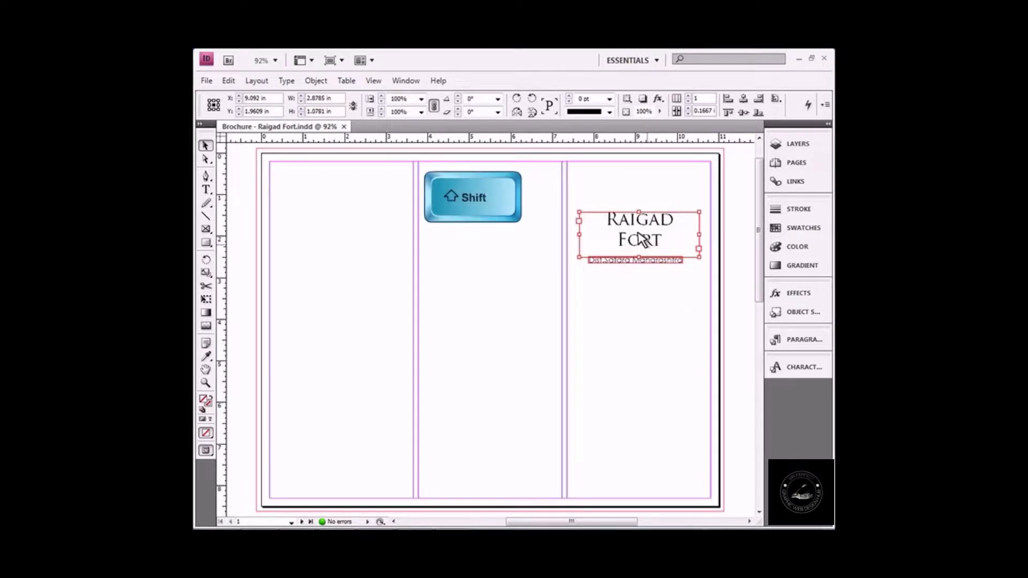
shift+click(637, 261)
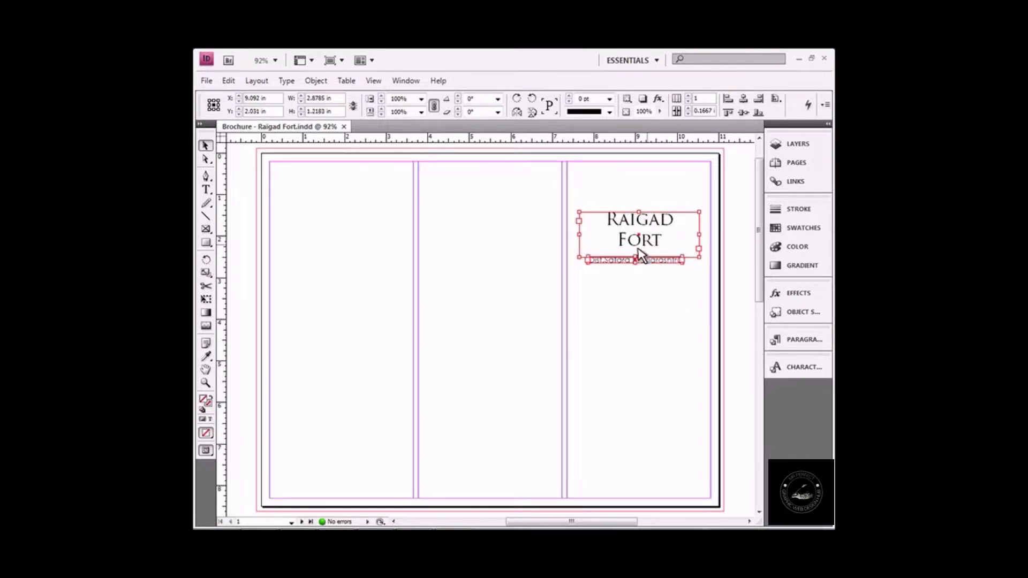
drag(638, 232, 638, 221)
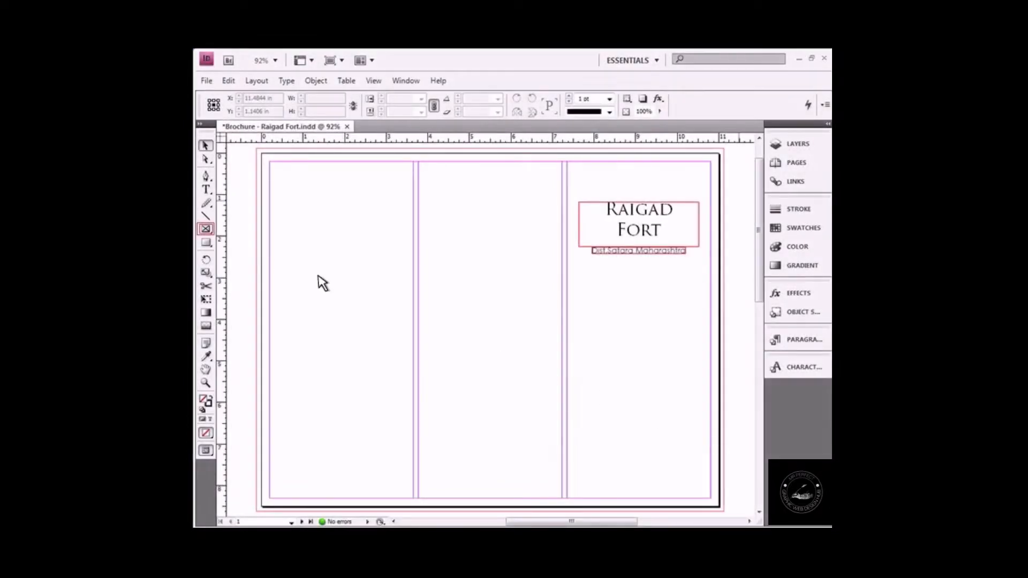
Step: Draw a rectangular image frame about 3.45 by 4.89 in below the subtitle and place the 800px-Raigad_for... photo from the Brochuer folder in it
click(206, 228)
drag(567, 288, 711, 491)
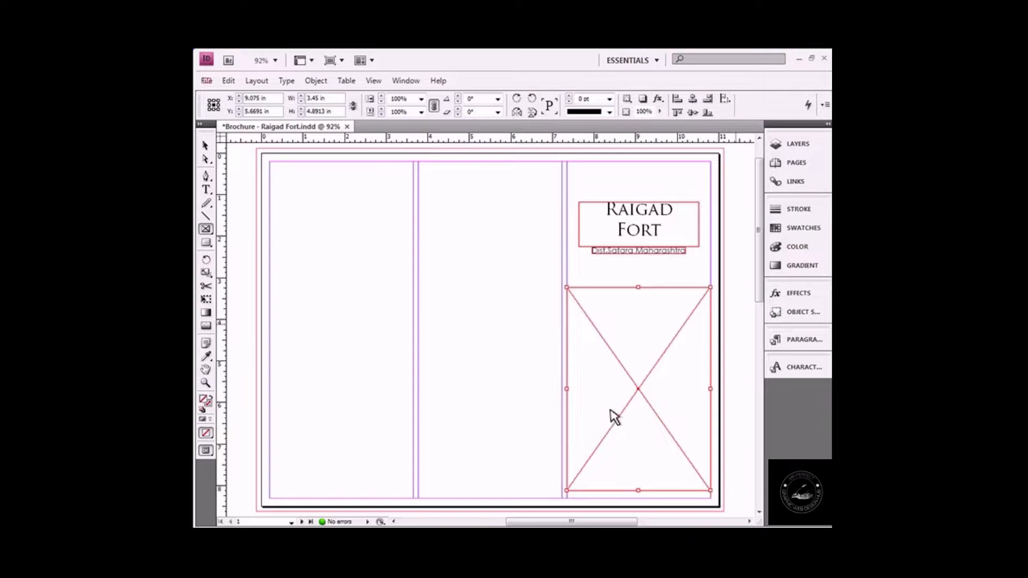
click(206, 82)
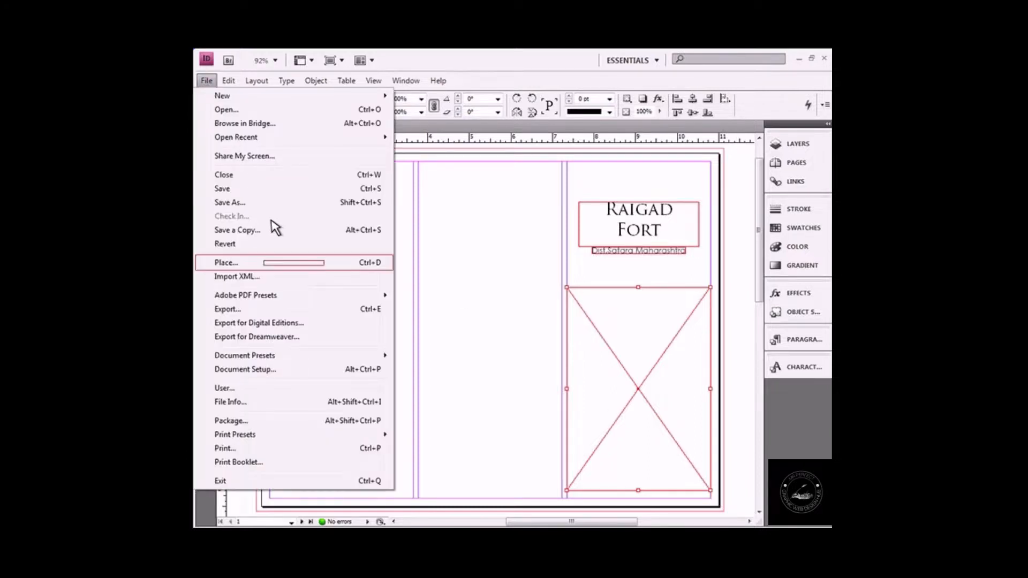
click(283, 263)
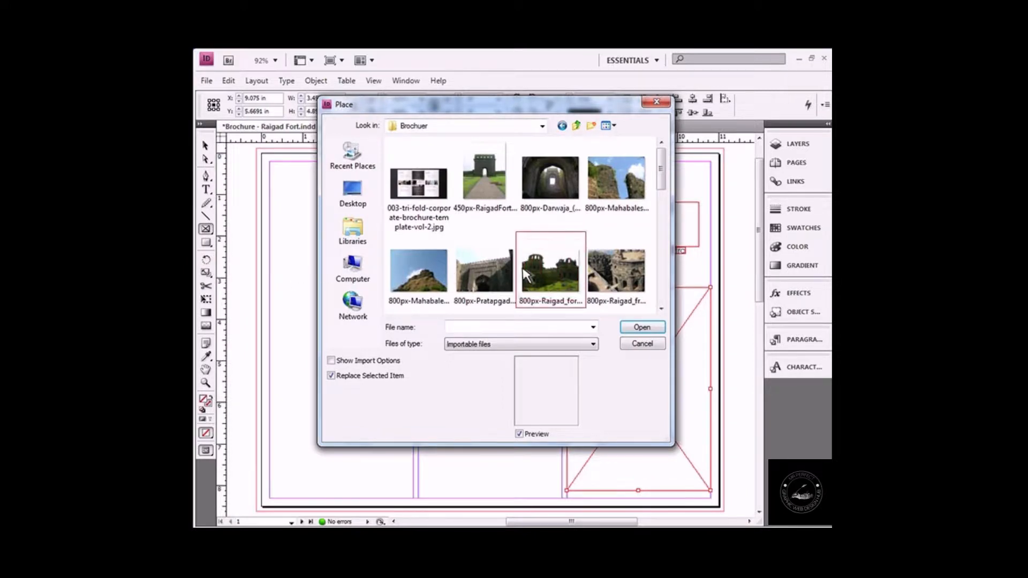
click(552, 274)
click(642, 328)
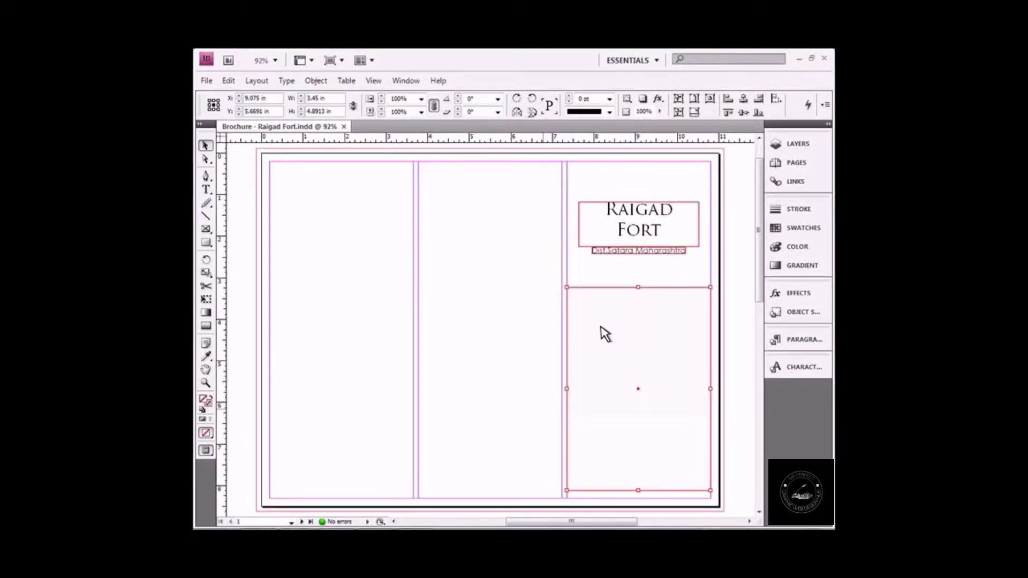
Step: Set the fort photo's frame fitting to Fill Frame Proportionally with a centered alignment reference point, previewing the result
click(317, 83)
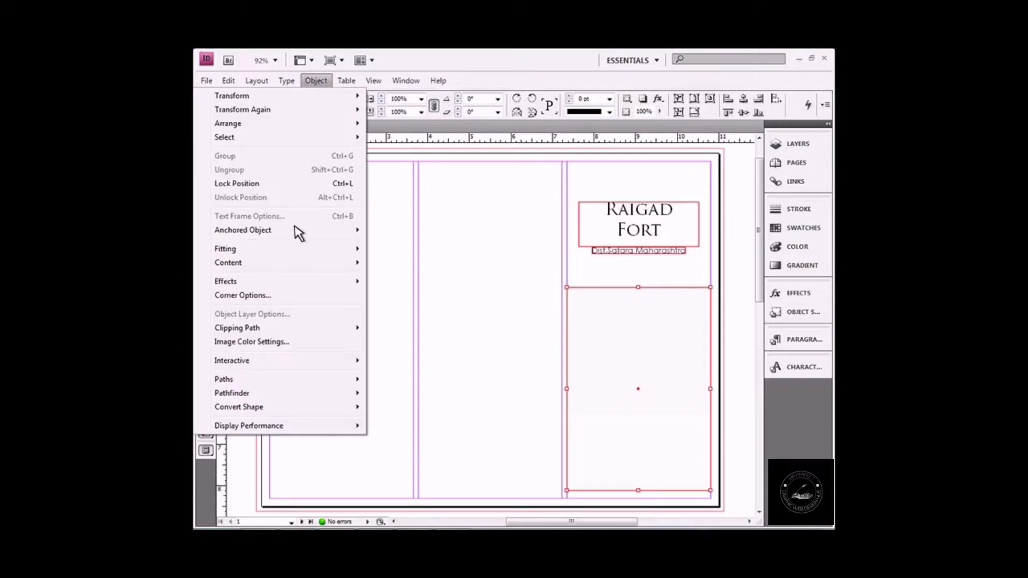
mouse_move(294, 251)
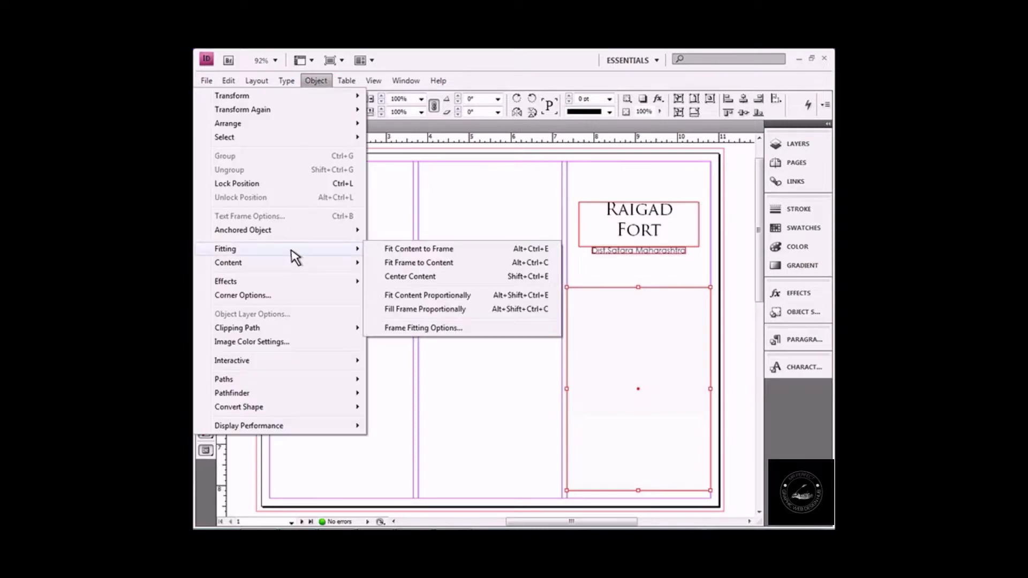
click(472, 332)
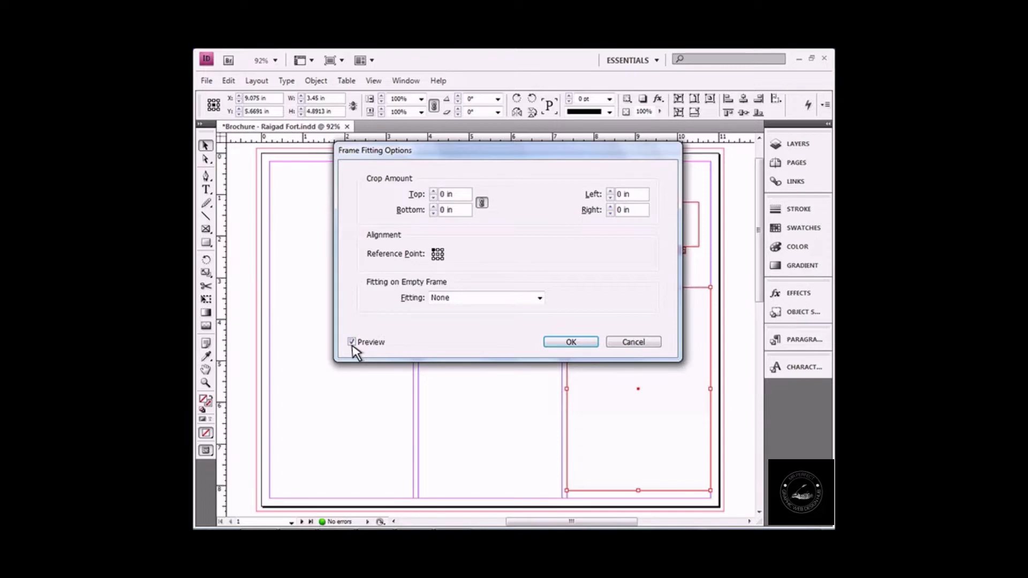
click(438, 254)
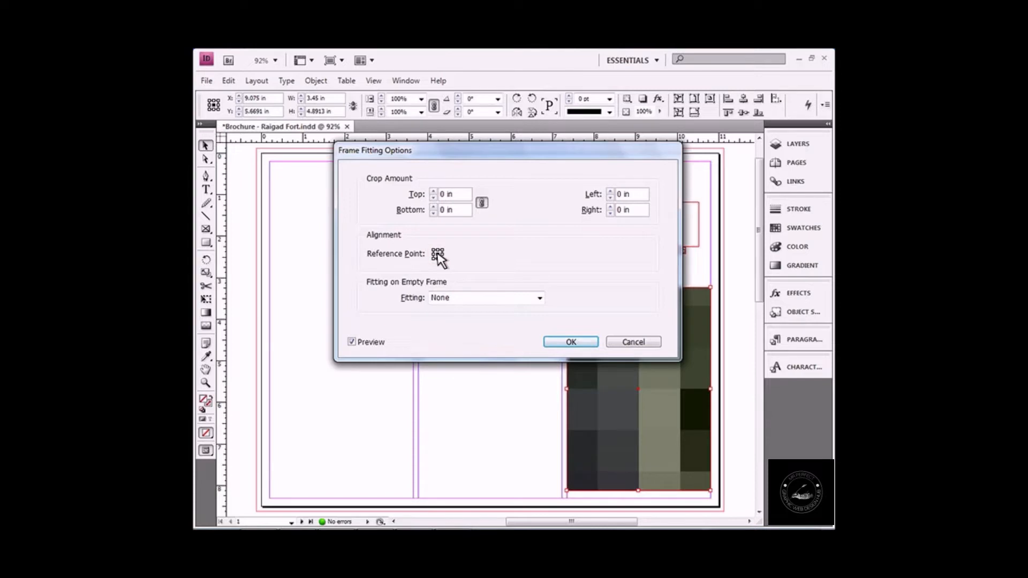
click(540, 299)
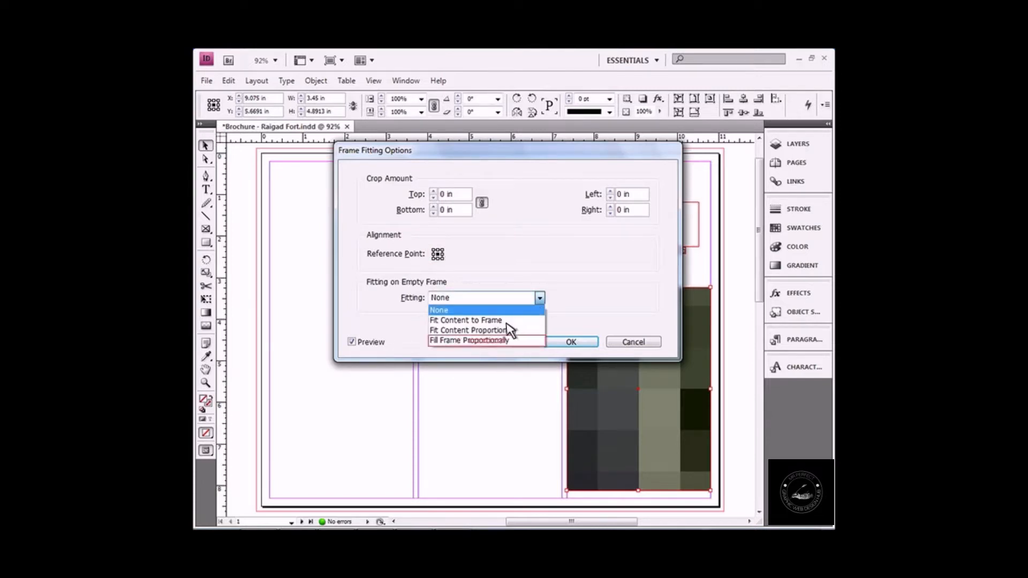
click(482, 341)
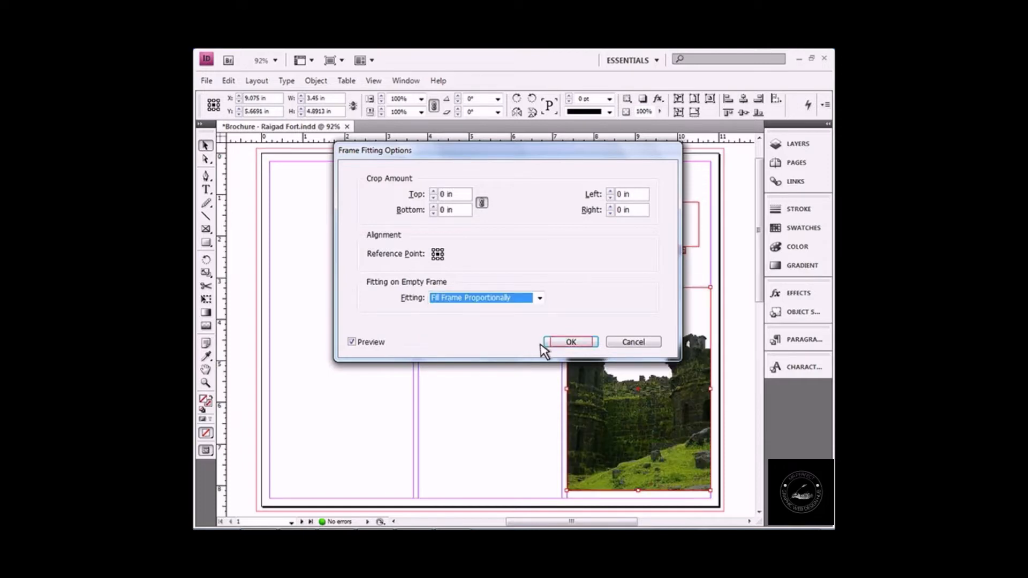
click(570, 343)
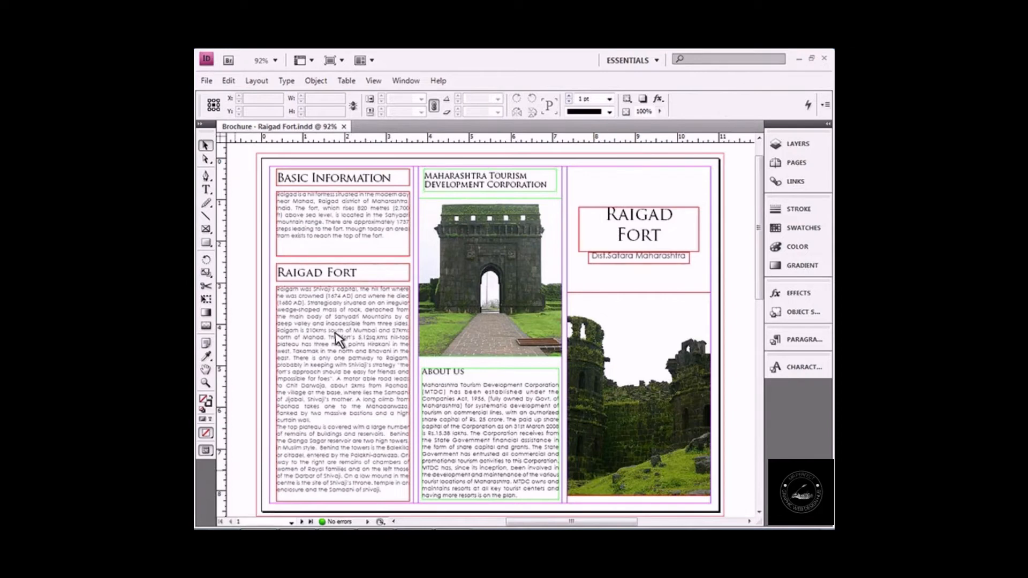
Step: Go to page 2 of the brochure to examine the layout of its three columns
click(798, 164)
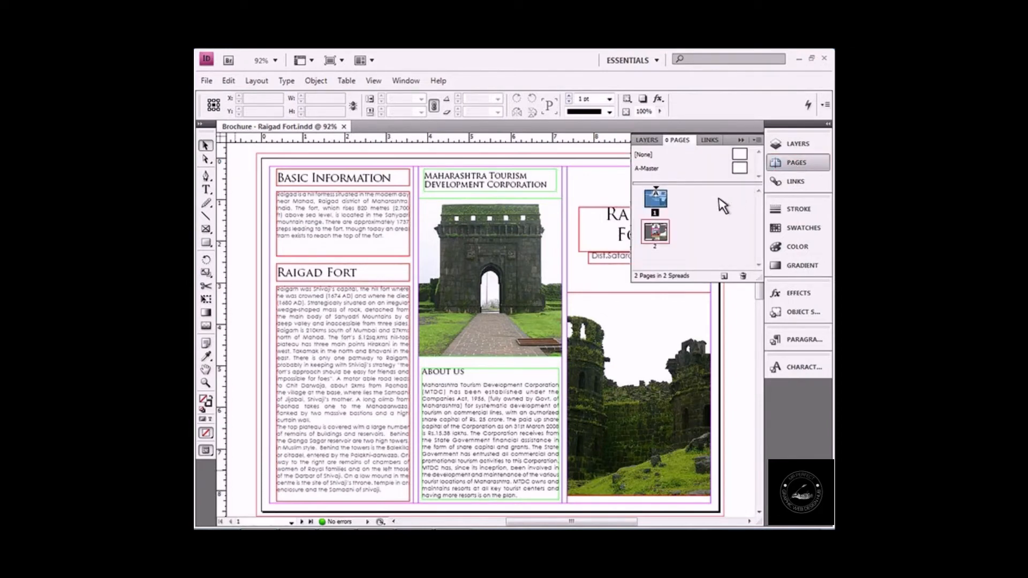
double_click(656, 232)
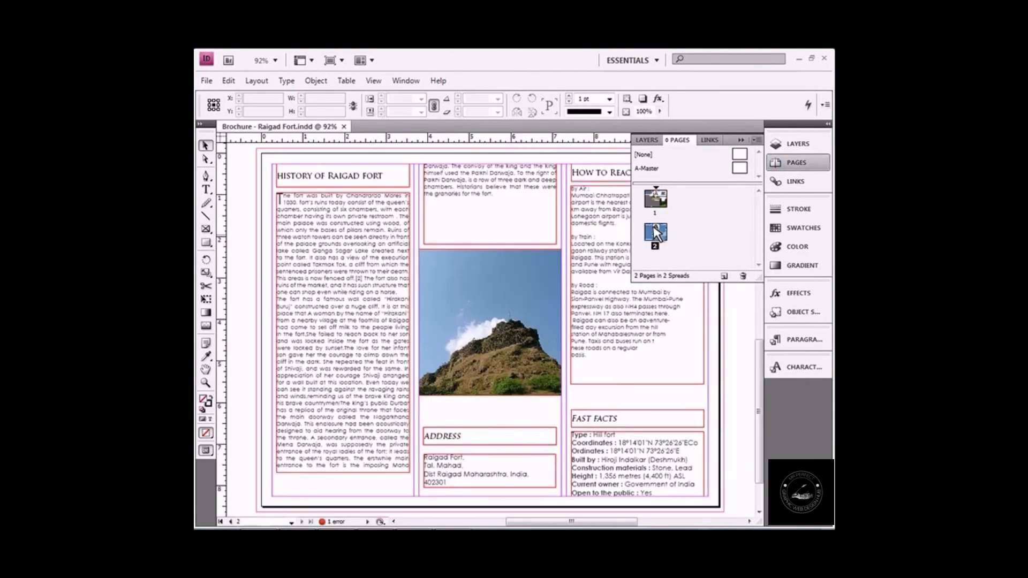
click(741, 141)
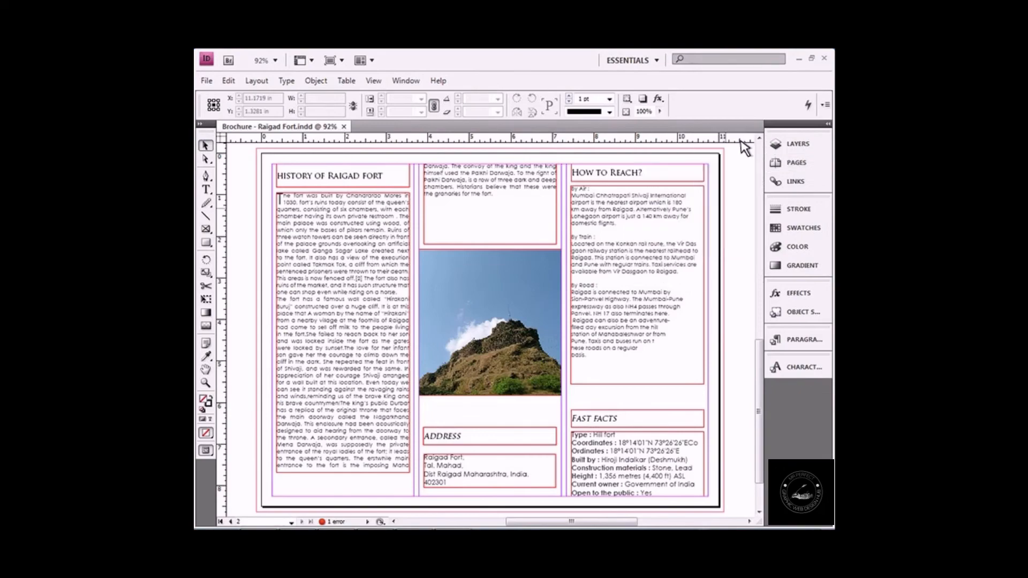